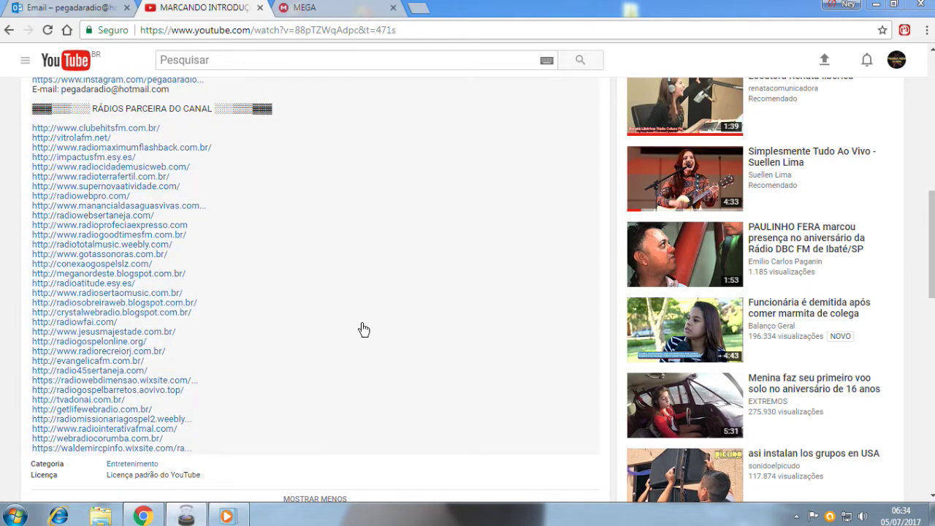
Look through the partner radio links in the video's description and the comments below it
{"action": "scroll", "coordinate": [420, 301], "scroll_direction": "up", "scroll_amount": 3}
{"action": "scroll", "coordinate": [419, 300], "scroll_direction": "down", "scroll_amount": 3}
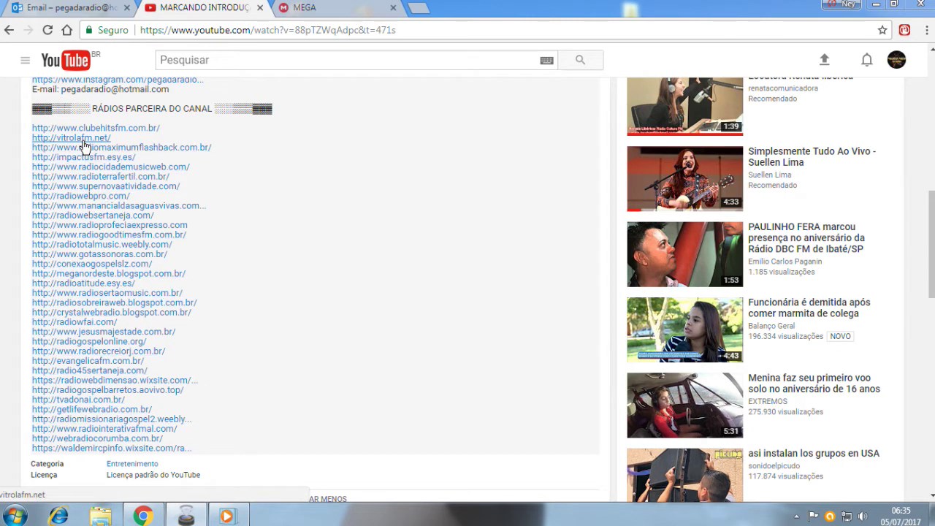
{"action": "scroll", "coordinate": [350, 400], "scroll_direction": "down", "scroll_amount": 2}
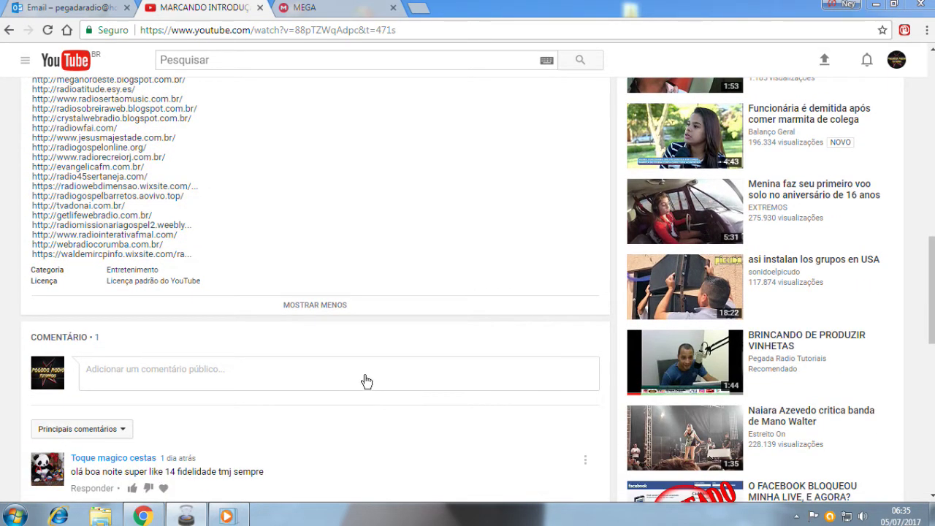
{"action": "scroll", "coordinate": [365, 382], "scroll_direction": "down", "scroll_amount": 2}
{"action": "scroll", "coordinate": [364, 373], "scroll_direction": "up", "scroll_amount": 3}
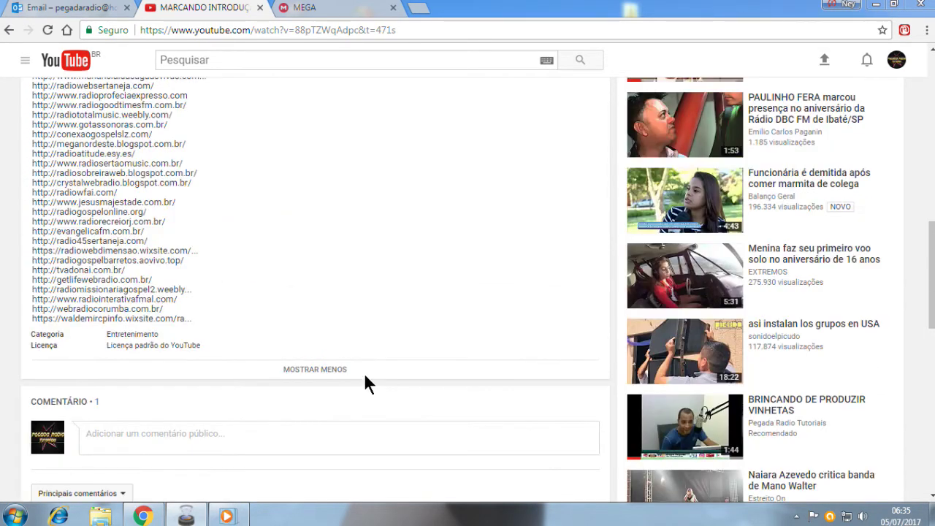
{"action": "scroll", "coordinate": [411, 255], "scroll_direction": "up", "scroll_amount": 2}
Open the R. B. setup_5.6.0.7 folder on the desktop and run radioboss setup 5.6.0.7 as administrator
{"action": "left_click", "coordinate": [876, 6]}
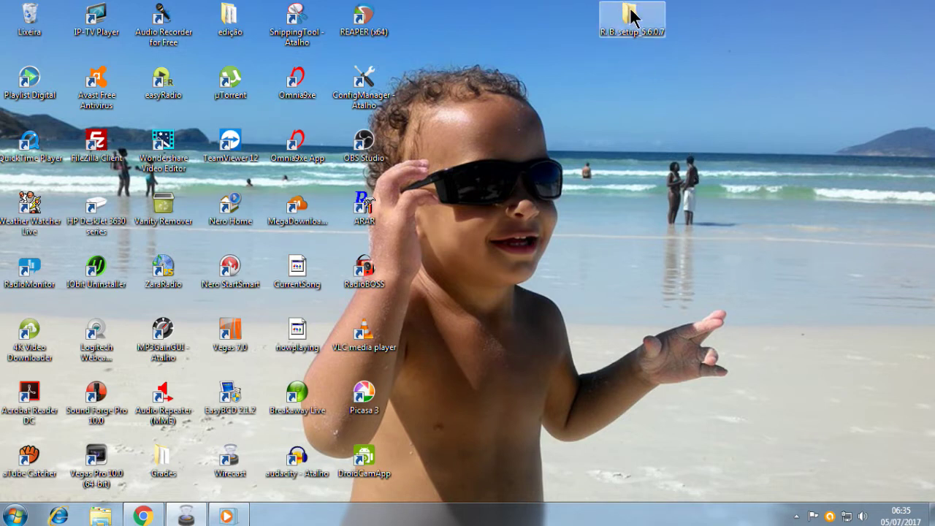
{"action": "left_click_drag", "start_coordinate": [626, 15], "coordinate": [793, 180]}
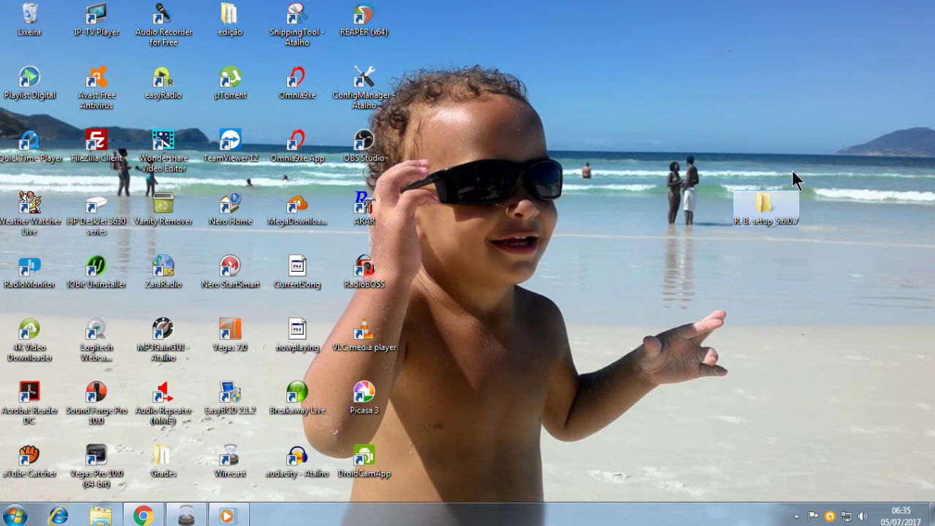
{"action": "double_click", "coordinate": [754, 209]}
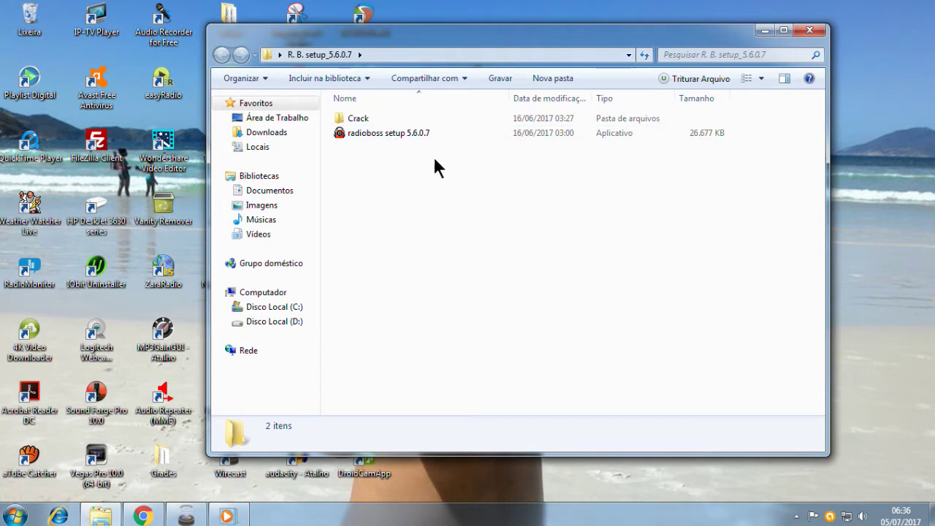
{"action": "left_click", "coordinate": [374, 139]}
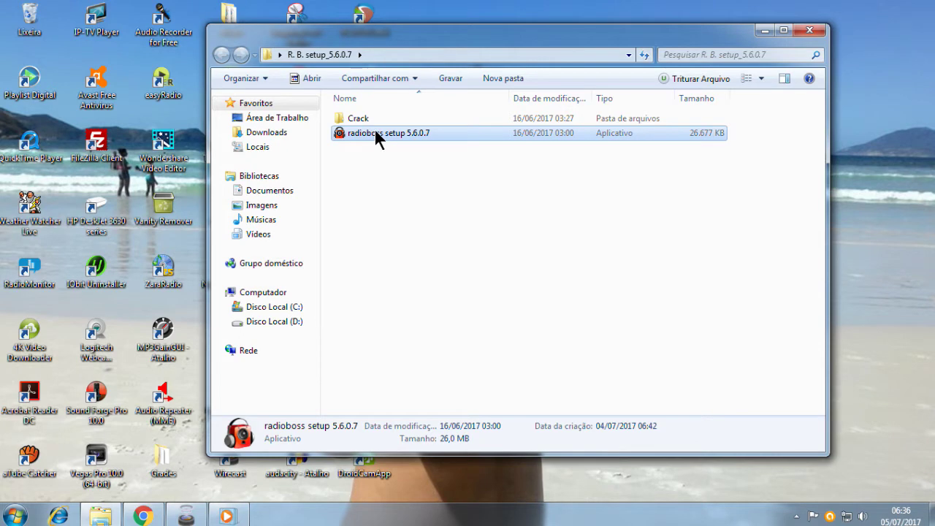
{"action": "right_click", "coordinate": [374, 134]}
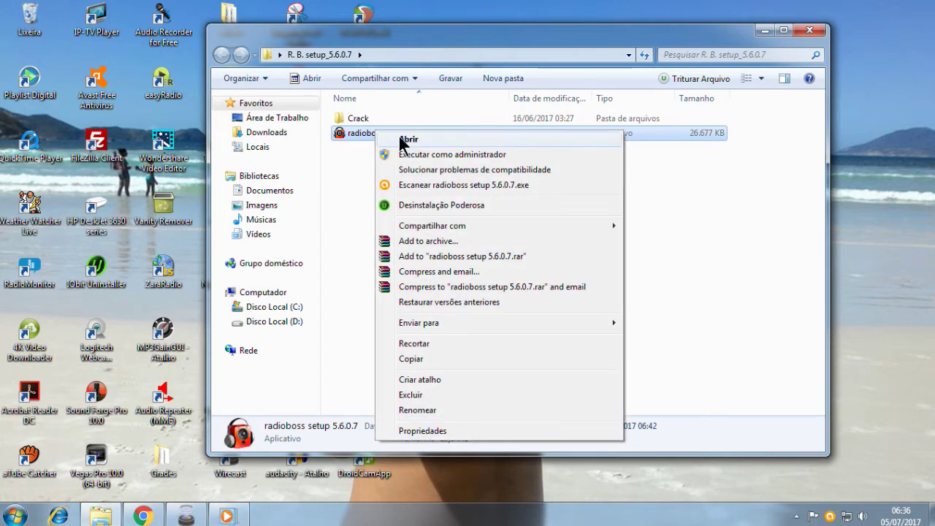
{"action": "left_click", "coordinate": [418, 155]}
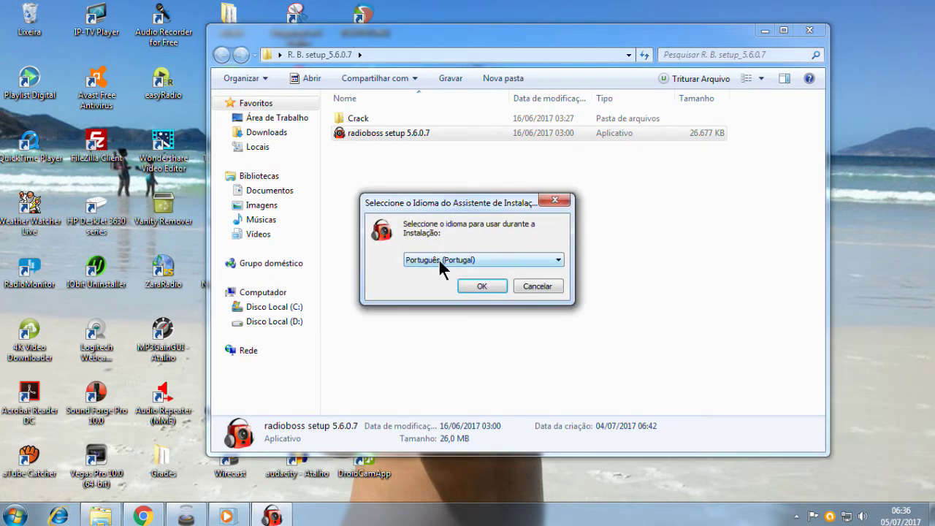
Start the RadioBOSS setup in Português (Portugal) and accept the licence agreement
{"action": "left_click", "coordinate": [475, 287]}
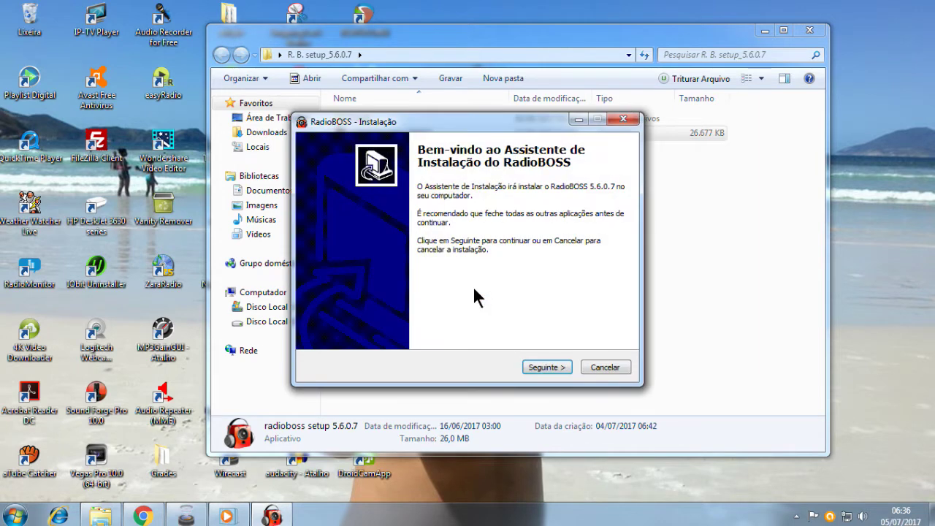
{"action": "left_click", "coordinate": [545, 367]}
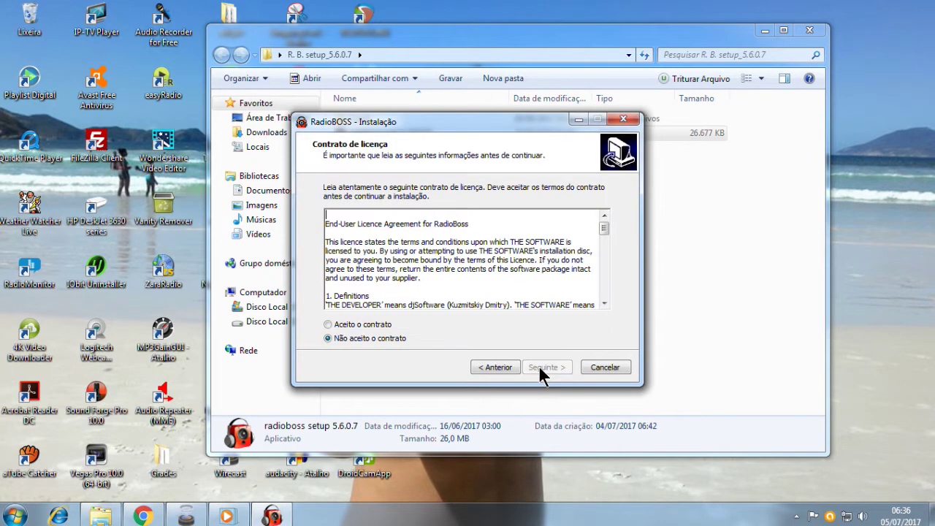
{"action": "left_click", "coordinate": [348, 326]}
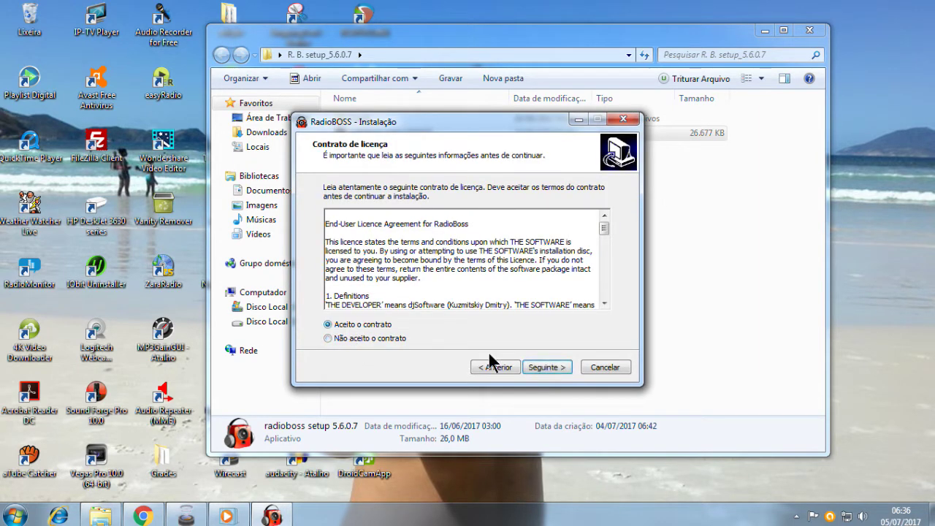
{"action": "left_click", "coordinate": [550, 368]}
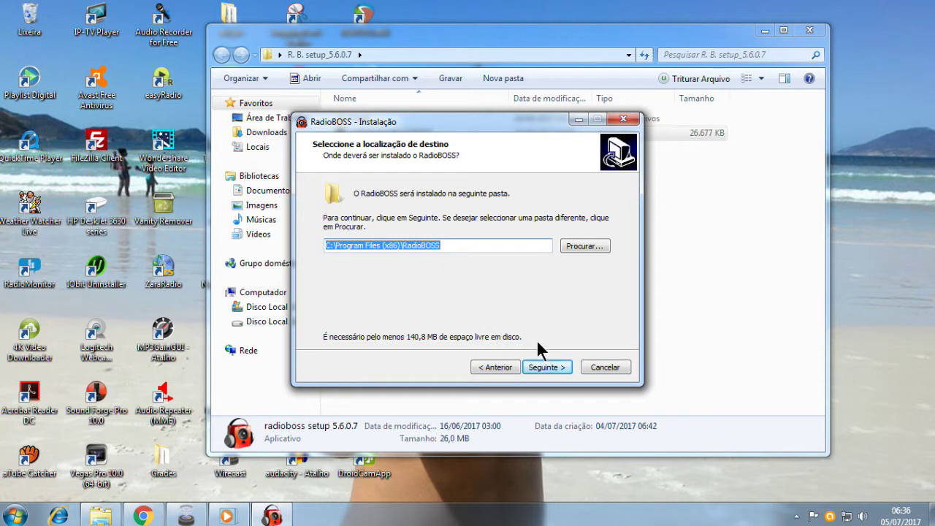
Install RadioBOSS in C:\Program Files (x86)\RadioBOSS with a desktop icon, and finish the setup without running the program
{"action": "left_click", "coordinate": [547, 368]}
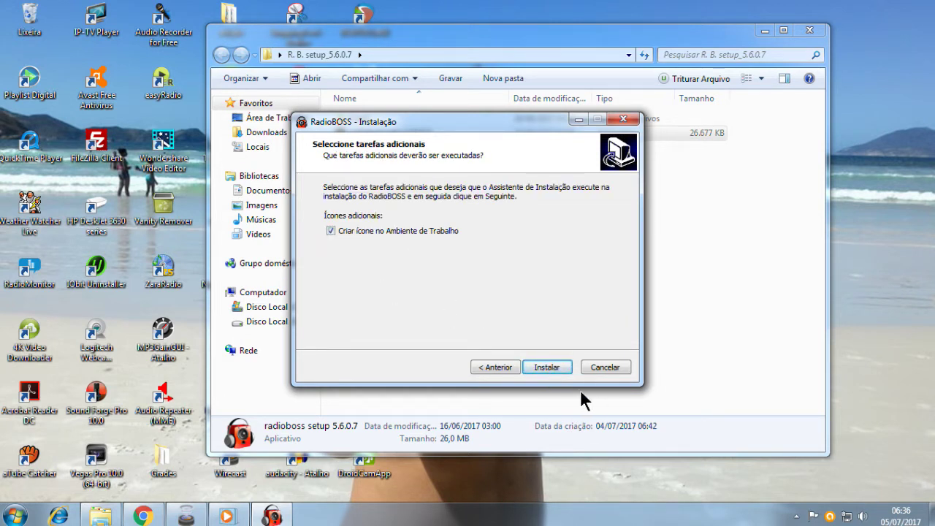
{"action": "left_click", "coordinate": [547, 365]}
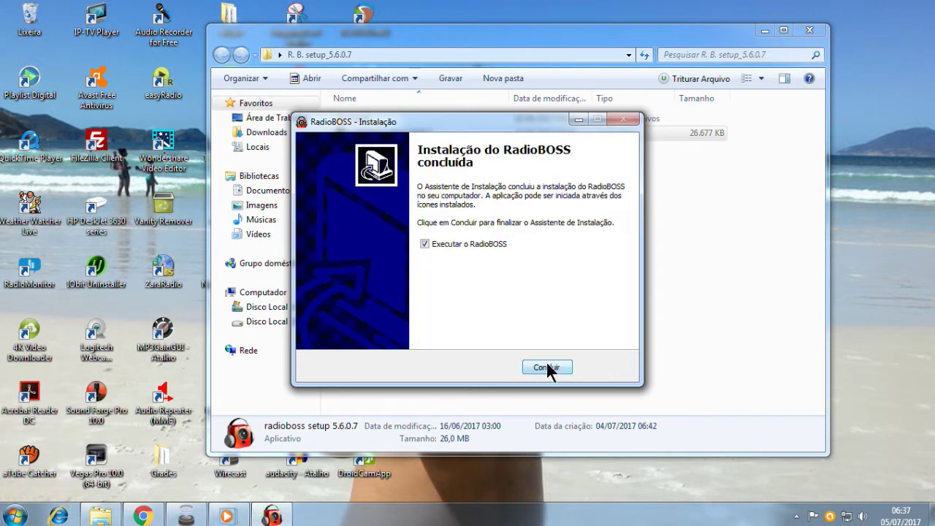
{"action": "left_click", "coordinate": [424, 244]}
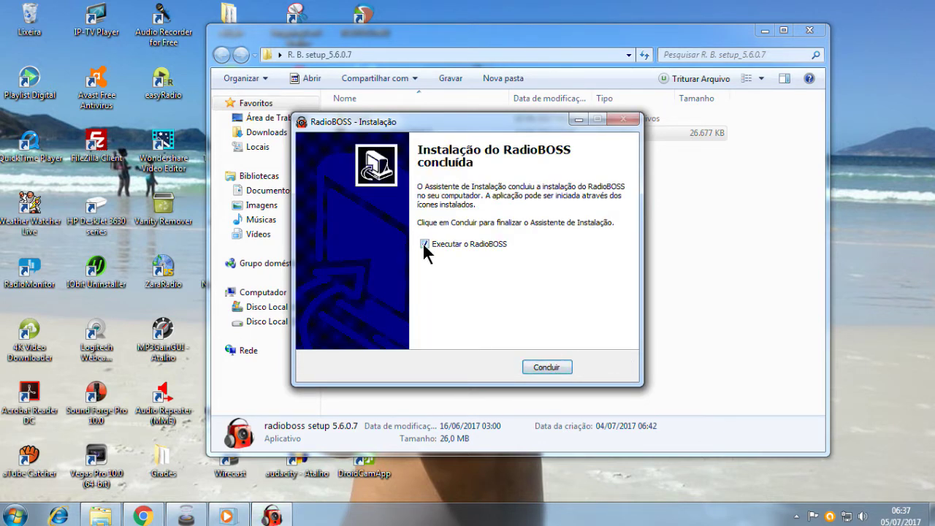
{"action": "left_click", "coordinate": [542, 367]}
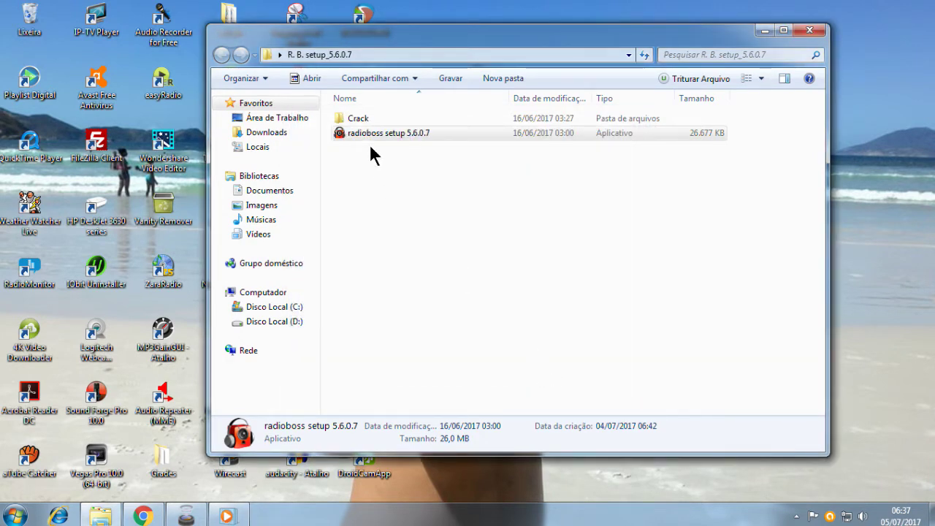
Copy the AdsScheduler, PlaylistGeneratorPro and radioboss applications from the Crack folder
{"action": "double_click", "coordinate": [366, 116]}
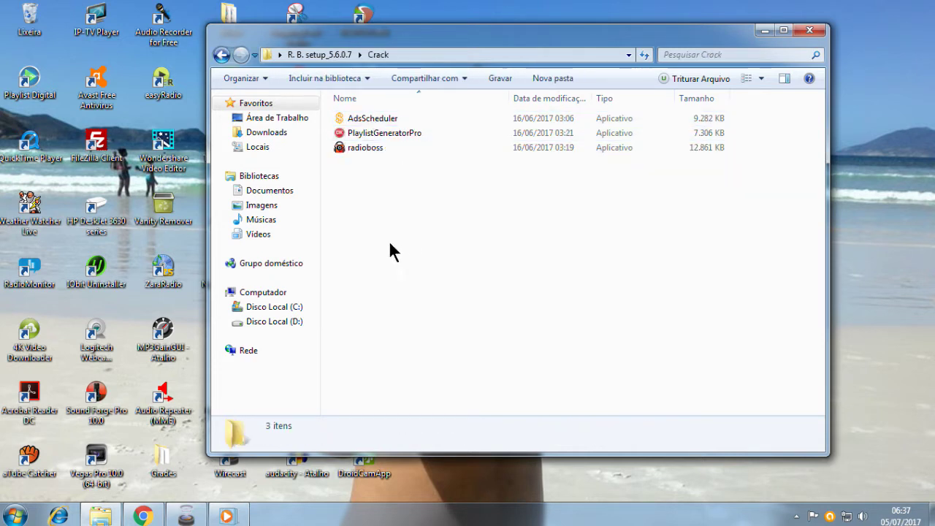
{"action": "left_click_drag", "start_coordinate": [391, 251], "coordinate": [374, 113]}
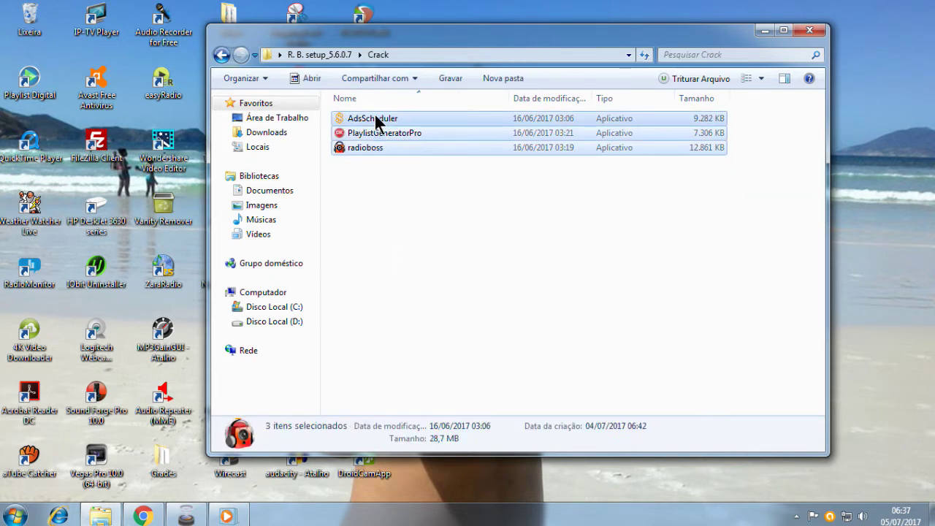
{"action": "right_click", "coordinate": [375, 115]}
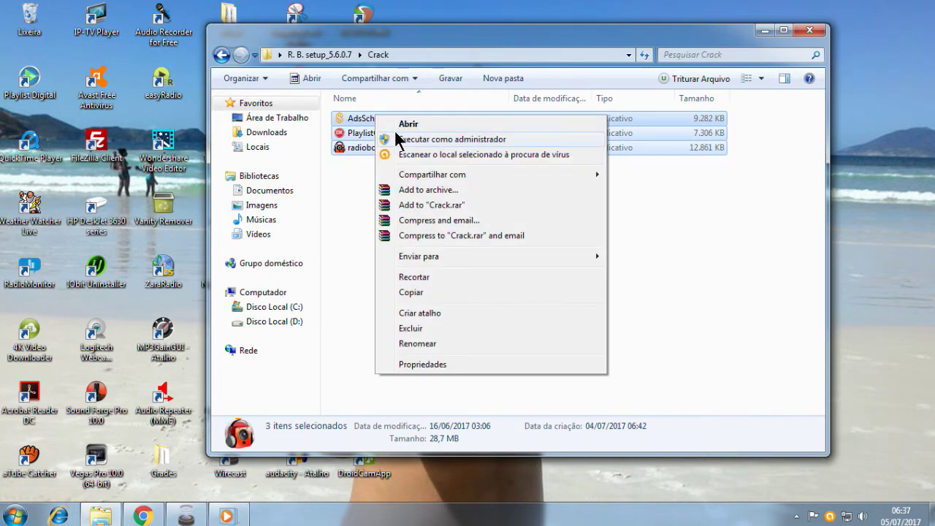
{"action": "left_click", "coordinate": [422, 288]}
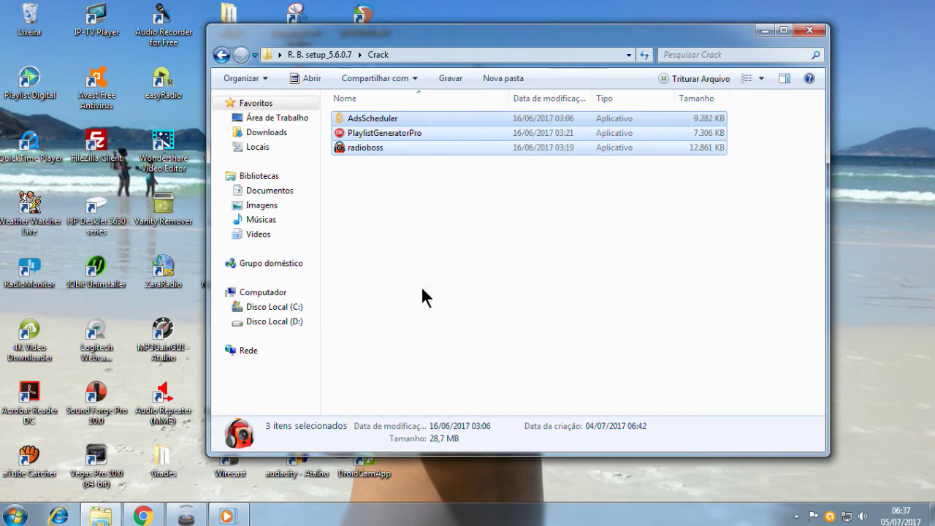
Minimize the Crack folder window and open the file location of the RadioBOSS desktop shortcut in a maximized window
{"action": "left_click", "coordinate": [769, 30]}
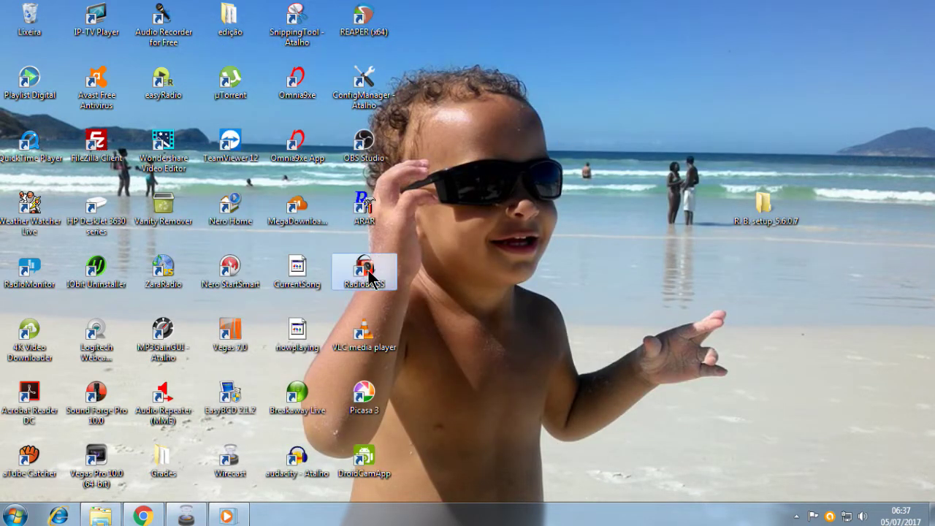
{"action": "right_click", "coordinate": [369, 276]}
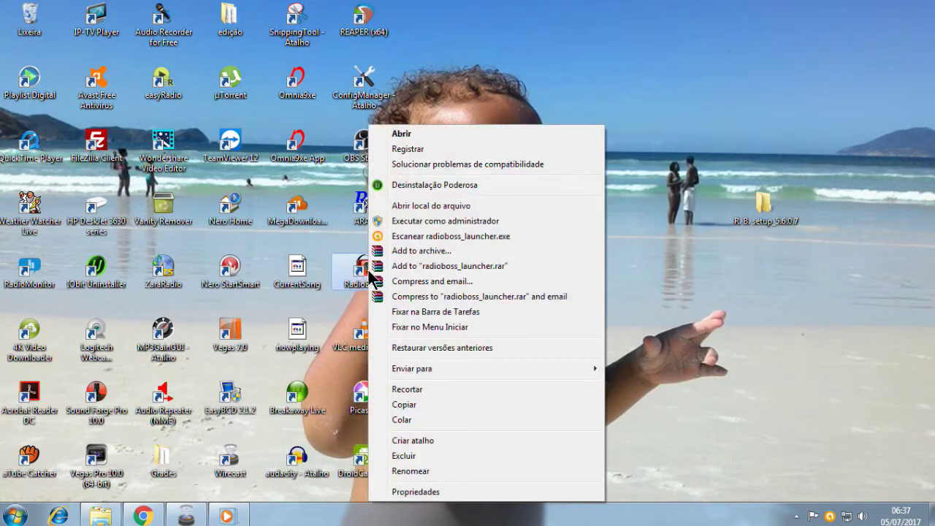
{"action": "left_click", "coordinate": [403, 206]}
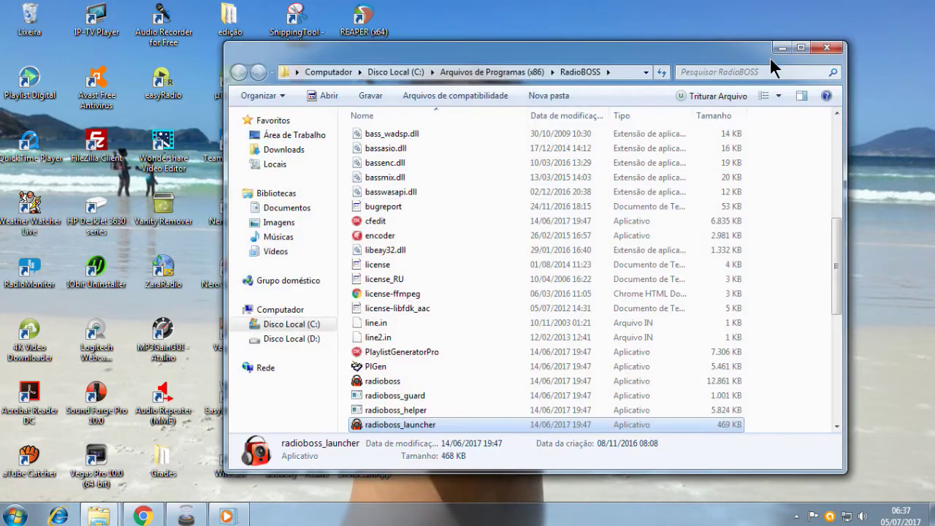
{"action": "left_click", "coordinate": [800, 48]}
{"action": "left_click", "coordinate": [691, 249]}
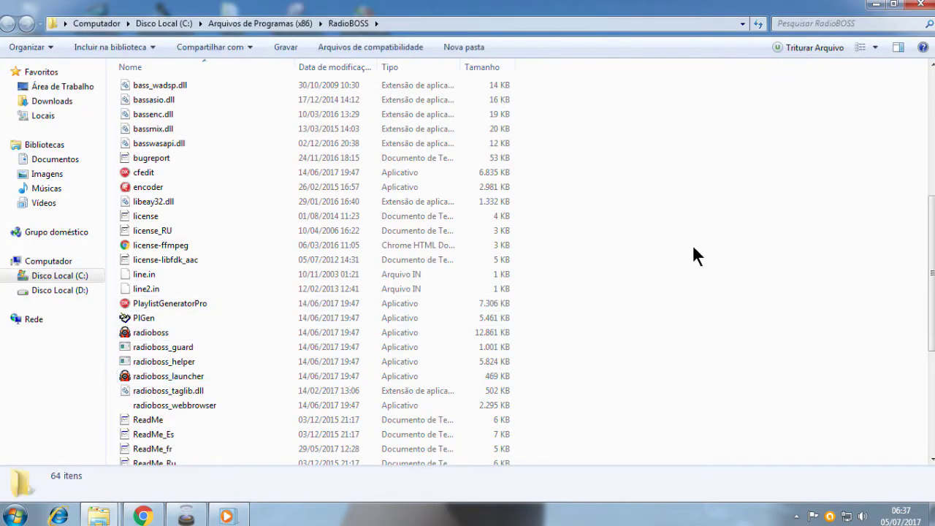
Paste the copied applications into the RadioBOSS program folder, replacing the existing files, and close the folder
{"action": "right_click", "coordinate": [705, 181]}
{"action": "left_click", "coordinate": [737, 275]}
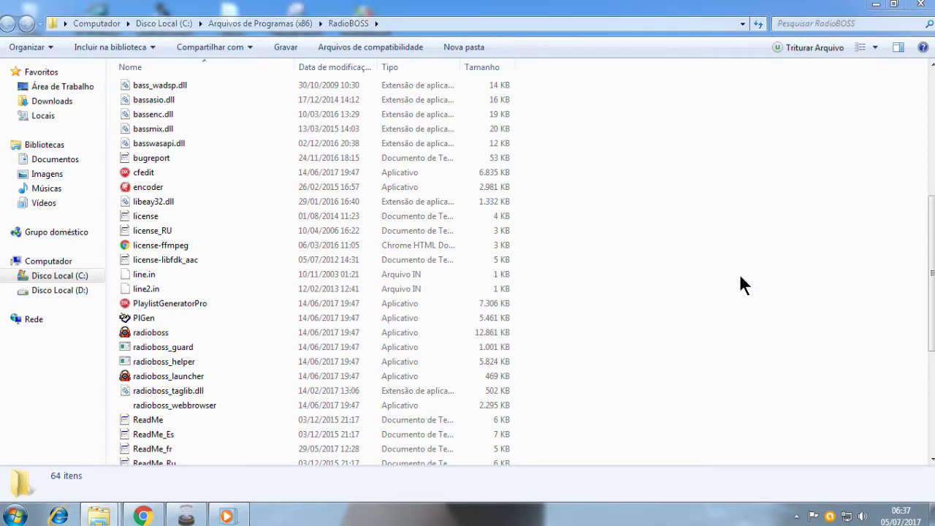
{"action": "left_click", "coordinate": [471, 179]}
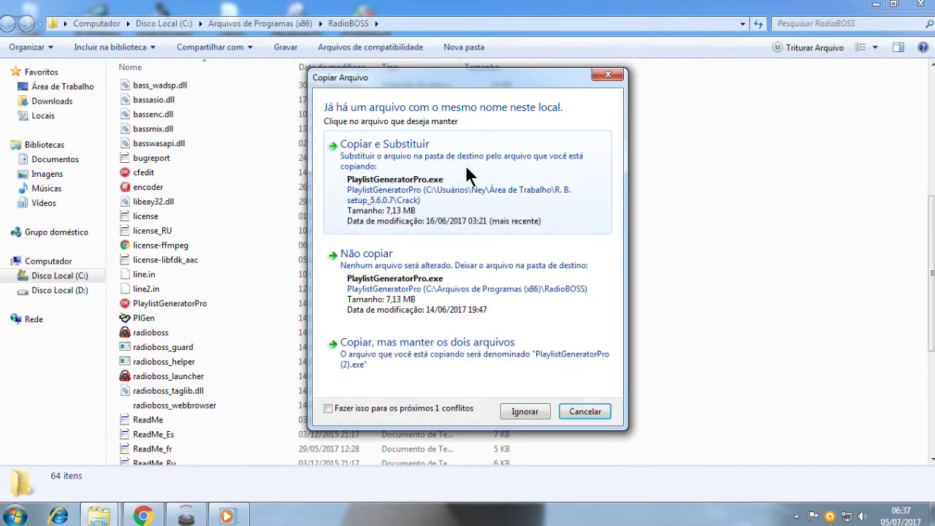
{"action": "left_click", "coordinate": [468, 175]}
{"action": "left_click", "coordinate": [467, 176]}
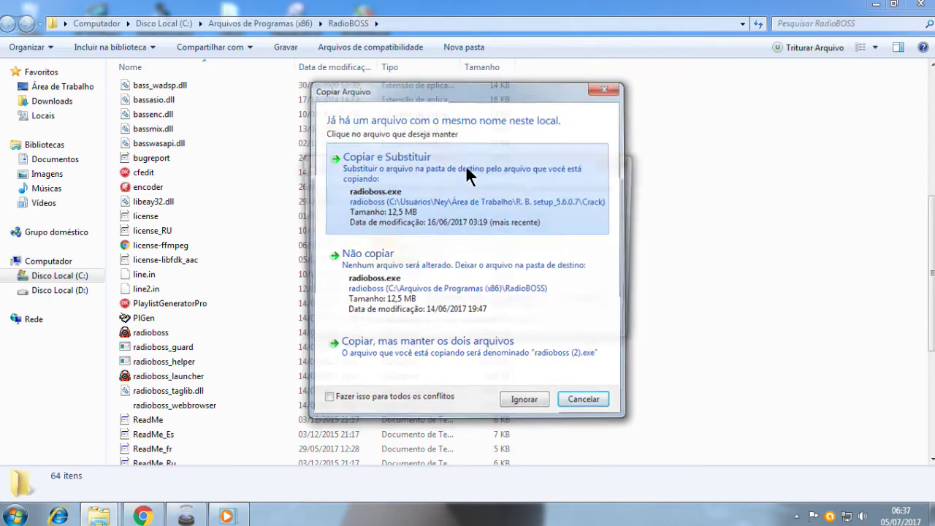
{"action": "left_click", "coordinate": [450, 302]}
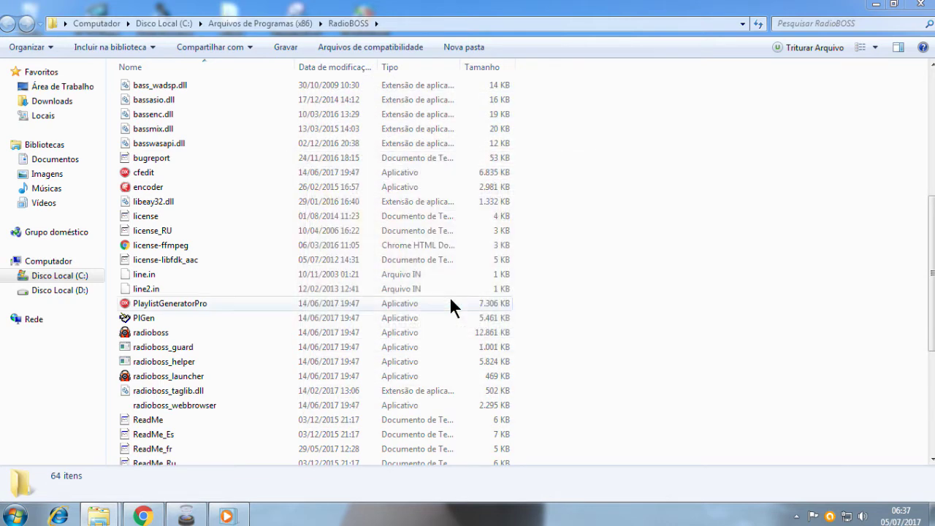
{"action": "left_click", "coordinate": [914, 4]}
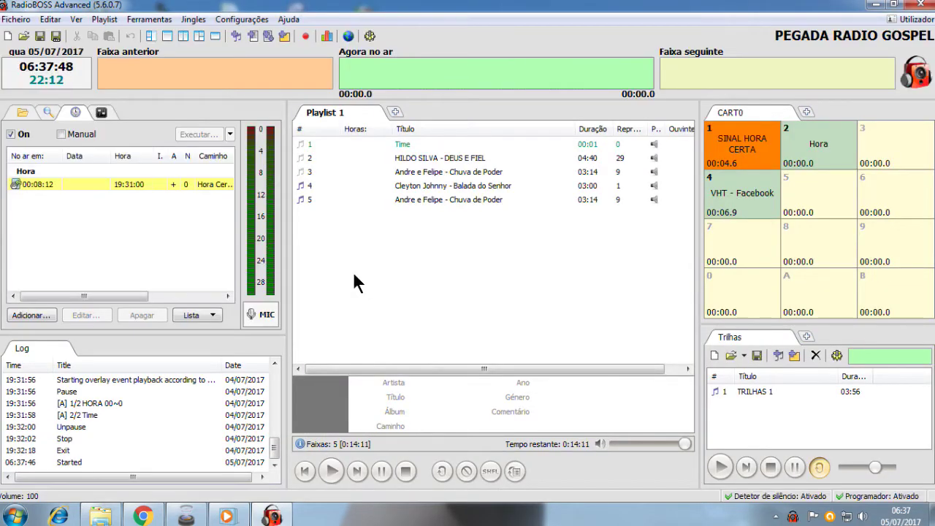
Check the version and registration details in RadioBOSS's About window
{"action": "left_click", "coordinate": [289, 19]}
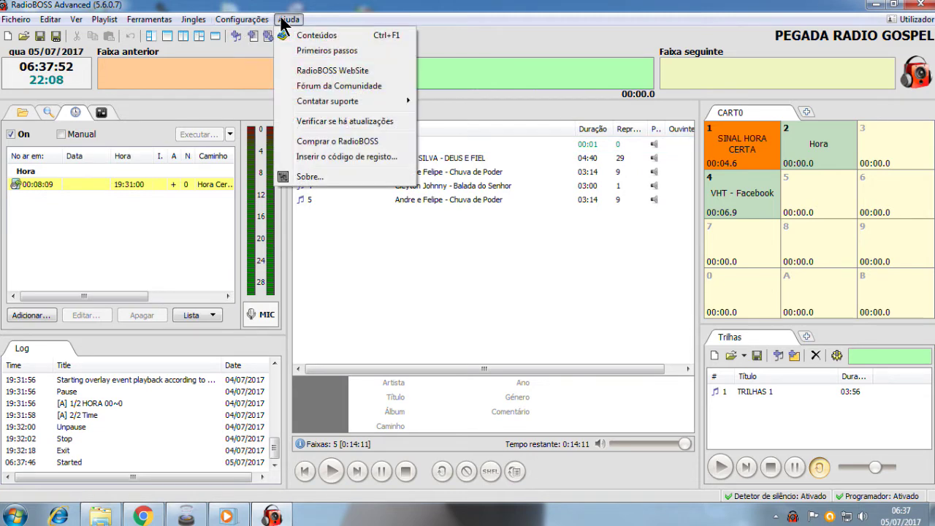
{"action": "left_click", "coordinate": [306, 177]}
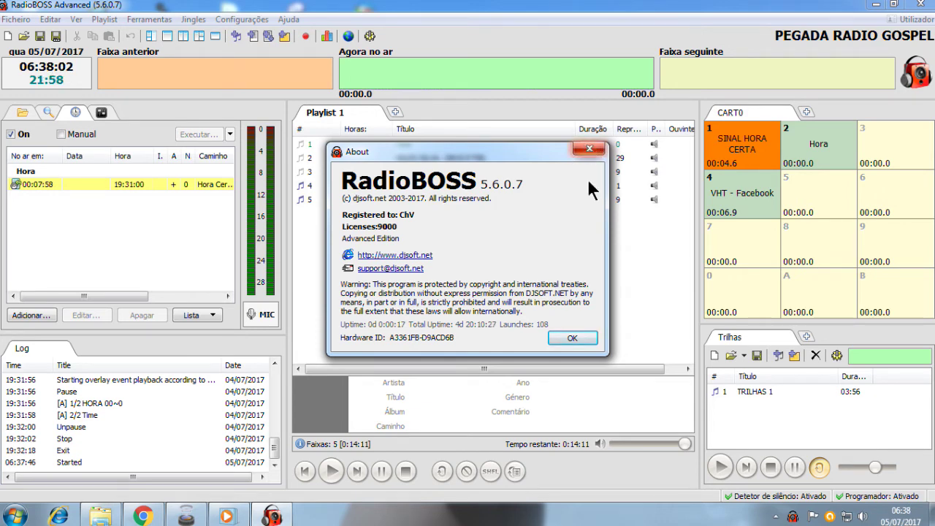
{"action": "left_click", "coordinate": [572, 335]}
Test playback of the "DEUS E FIEL" track in Playlist 1, stop it and close RadioBOSS
{"action": "left_click", "coordinate": [413, 157]}
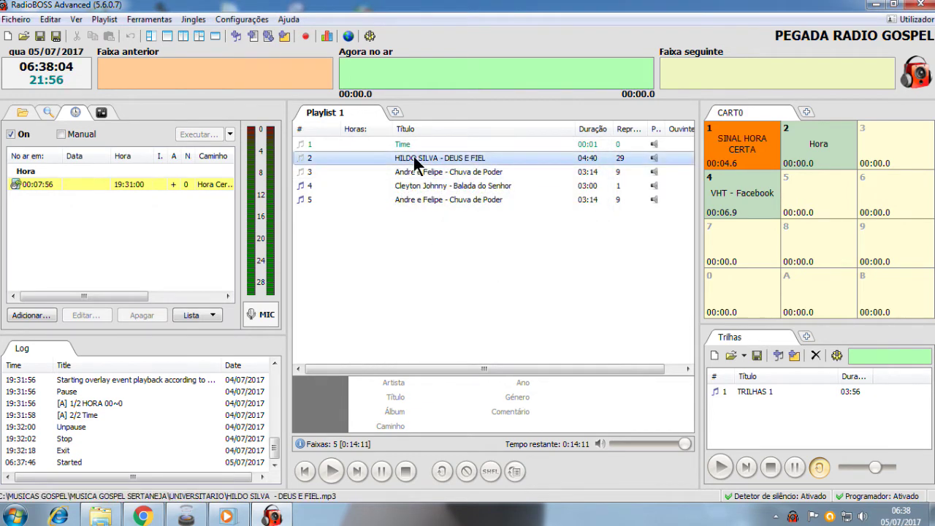
{"action": "left_click", "coordinate": [333, 468]}
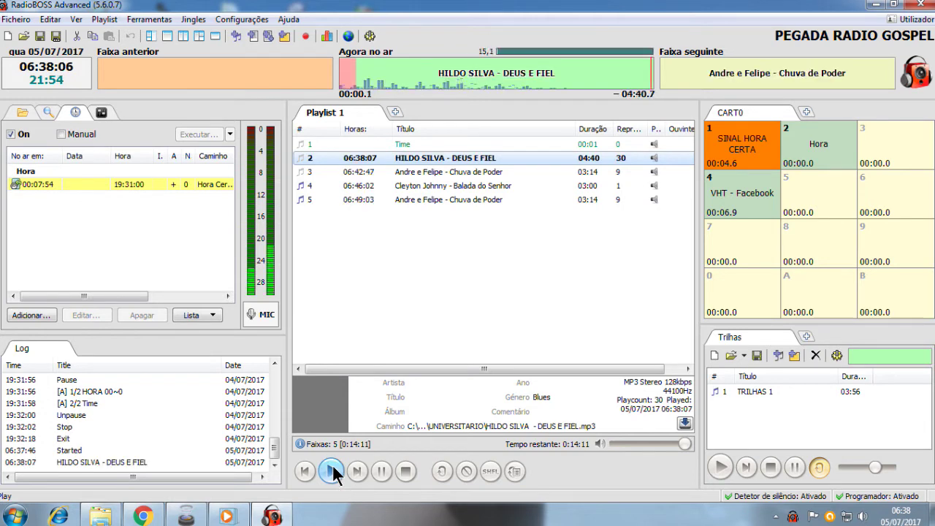
{"action": "left_click", "coordinate": [406, 471]}
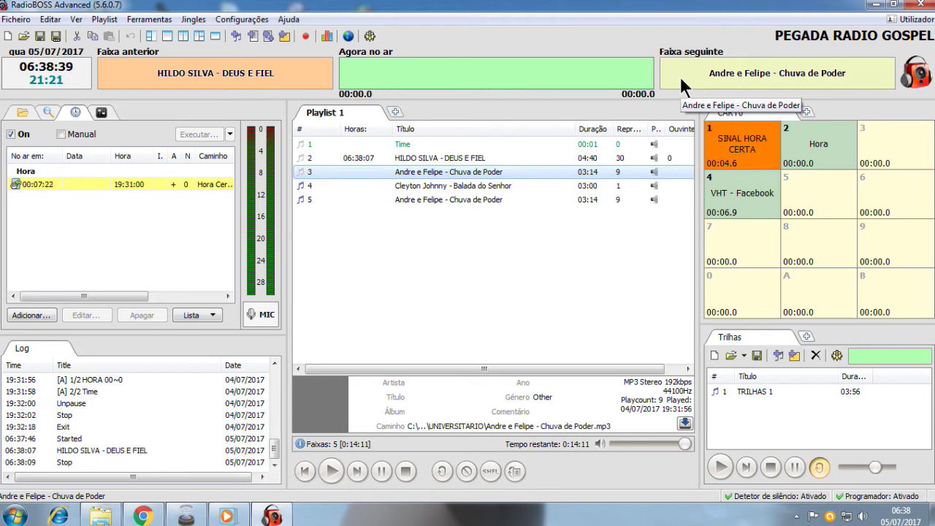
{"action": "left_click", "coordinate": [926, 5]}
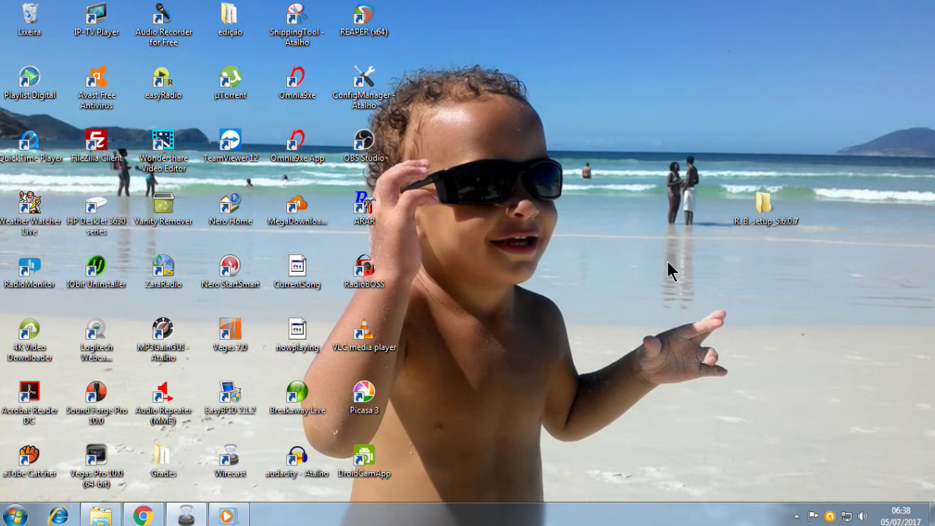
Switch to Chrome, open the Pegada Radio Tutoriais channel page on YouTube and reload it
{"action": "left_click", "coordinate": [142, 516]}
{"action": "scroll", "coordinate": [393, 269], "scroll_direction": "up", "scroll_amount": 8}
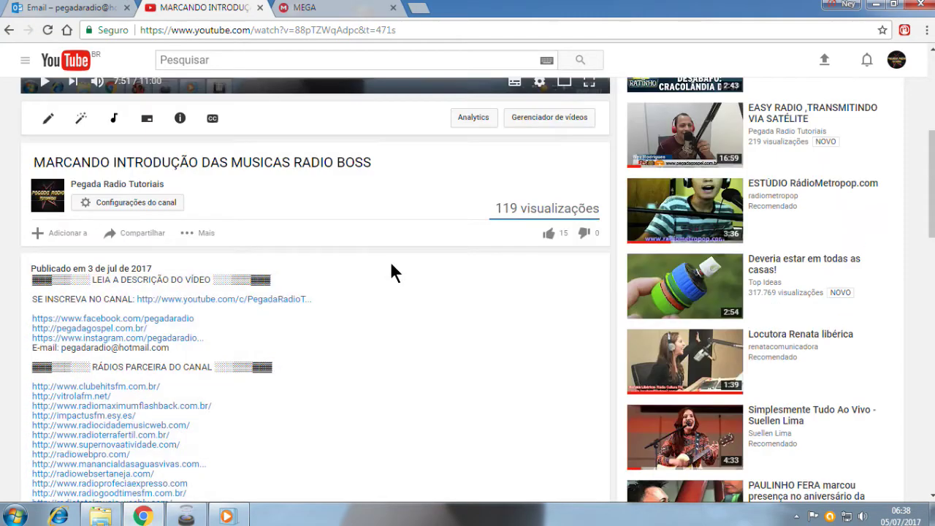
{"action": "scroll", "coordinate": [390, 265], "scroll_direction": "up", "scroll_amount": 3}
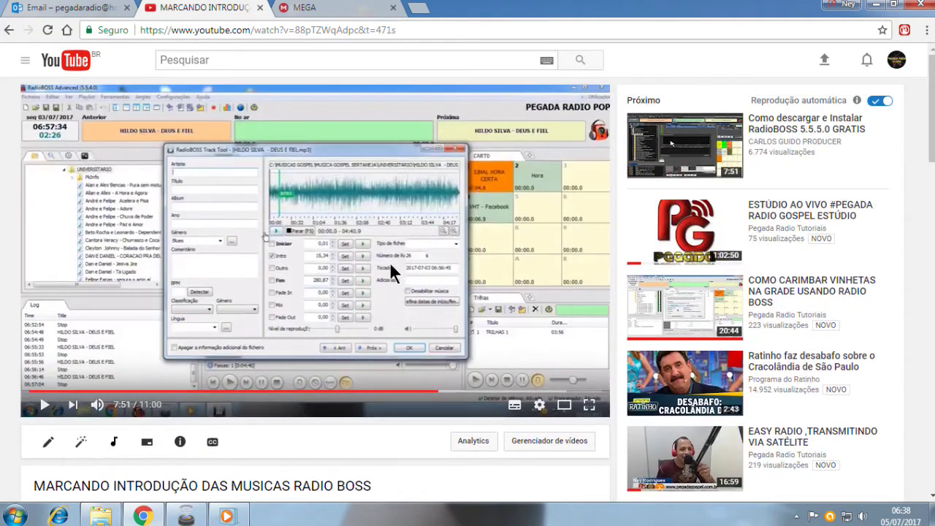
{"action": "left_click", "coordinate": [26, 63]}
{"action": "left_click", "coordinate": [53, 117]}
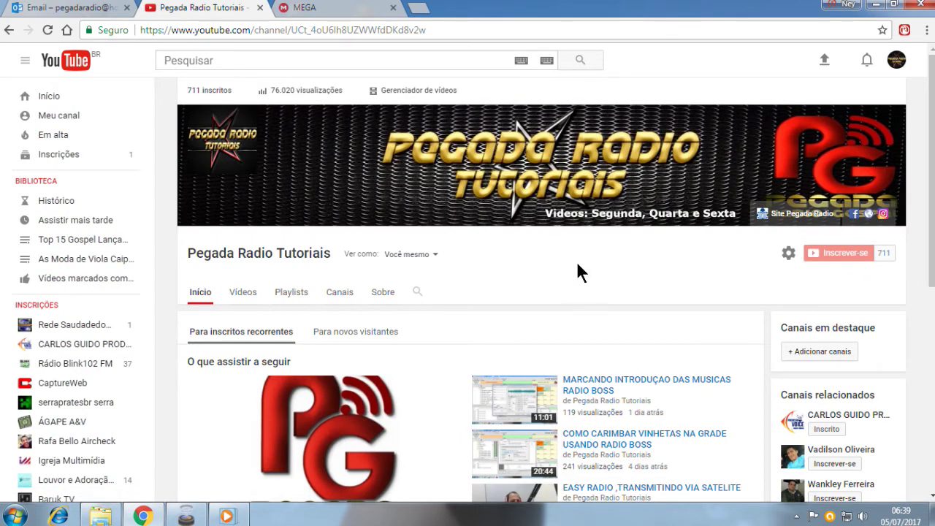
{"action": "key", "text": "F5"}
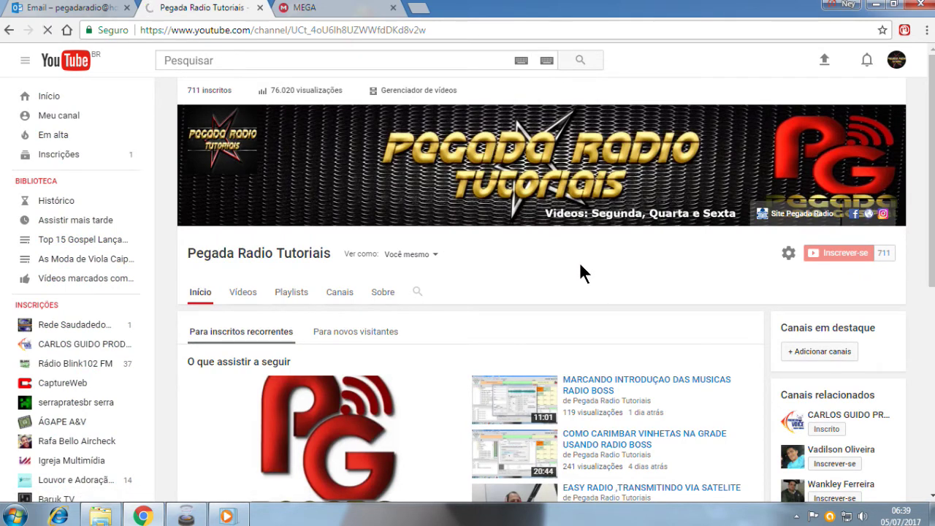